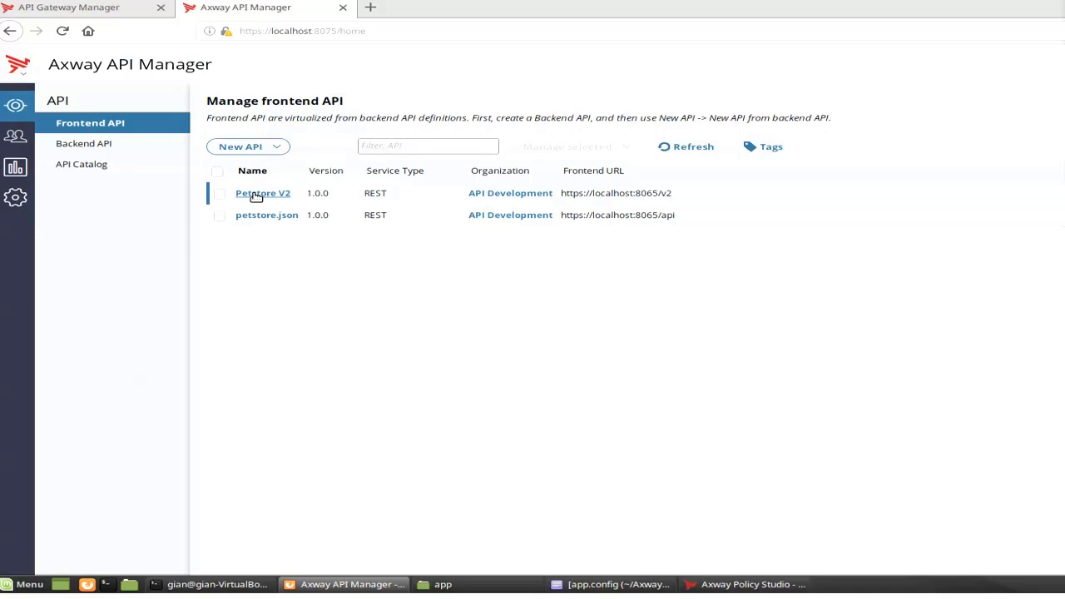
- Open the Petstore V2 frontend API and show its general API settings
click(255, 194)
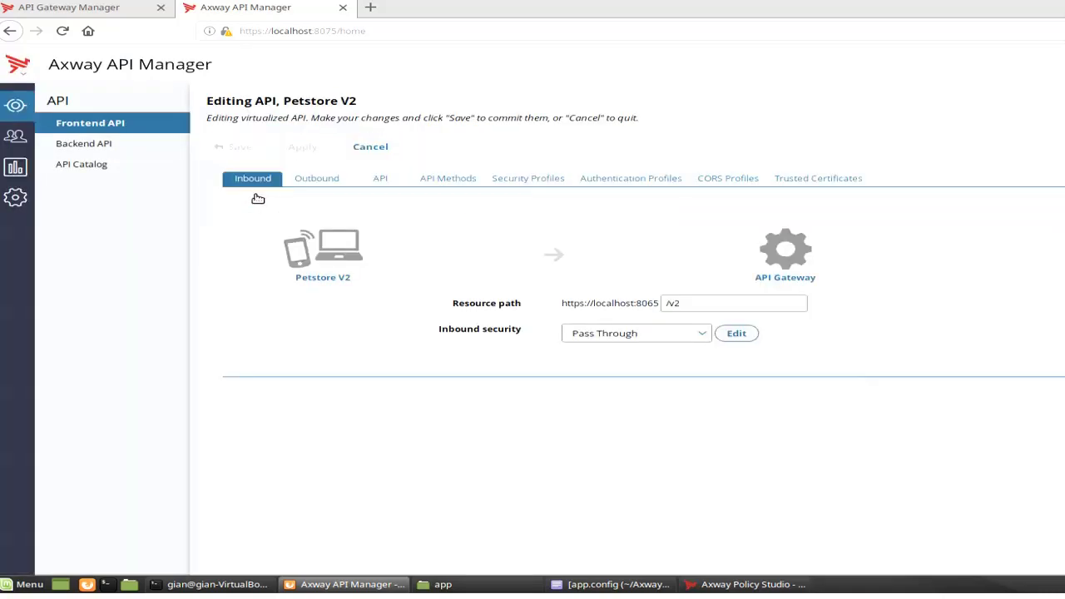
click(387, 183)
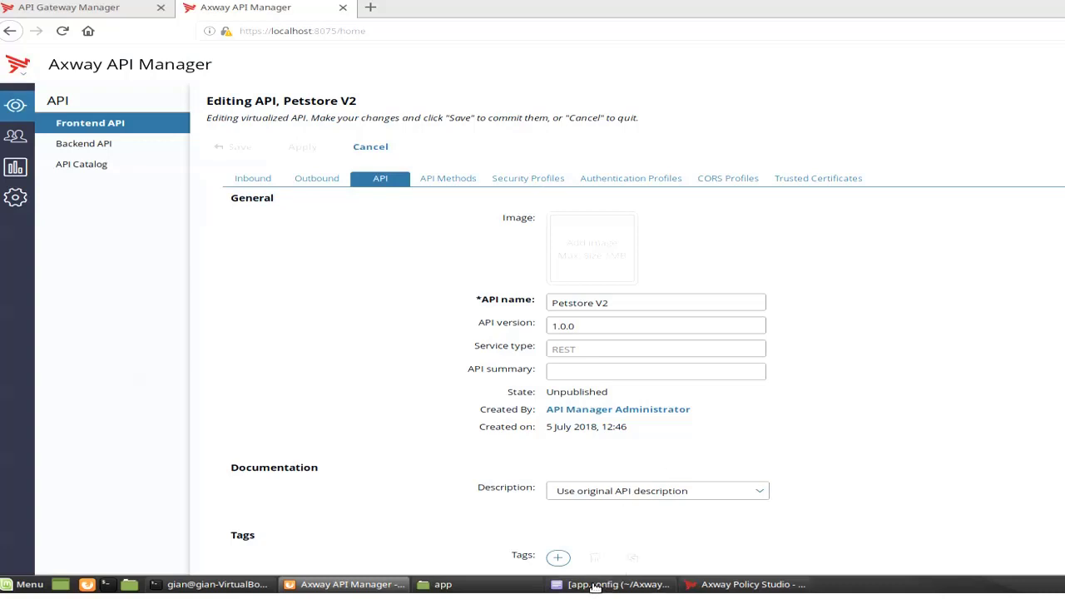
- Examine the custom API property definitions in the app.config file and compare them with the example on the Confluence page
mouse_move(594, 587)
click(599, 587)
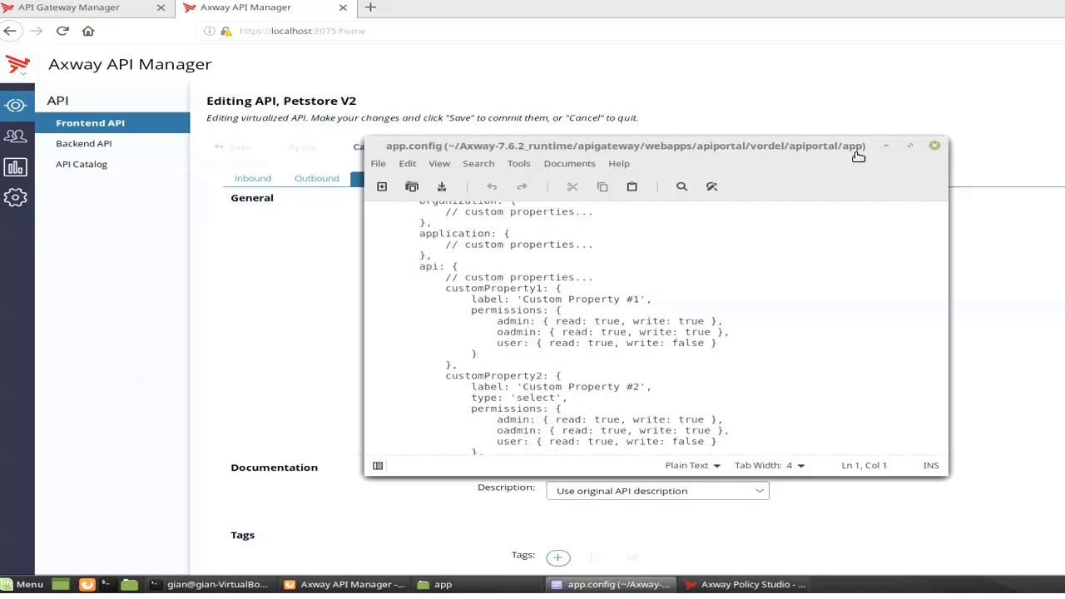
drag(851, 148, 732, 147)
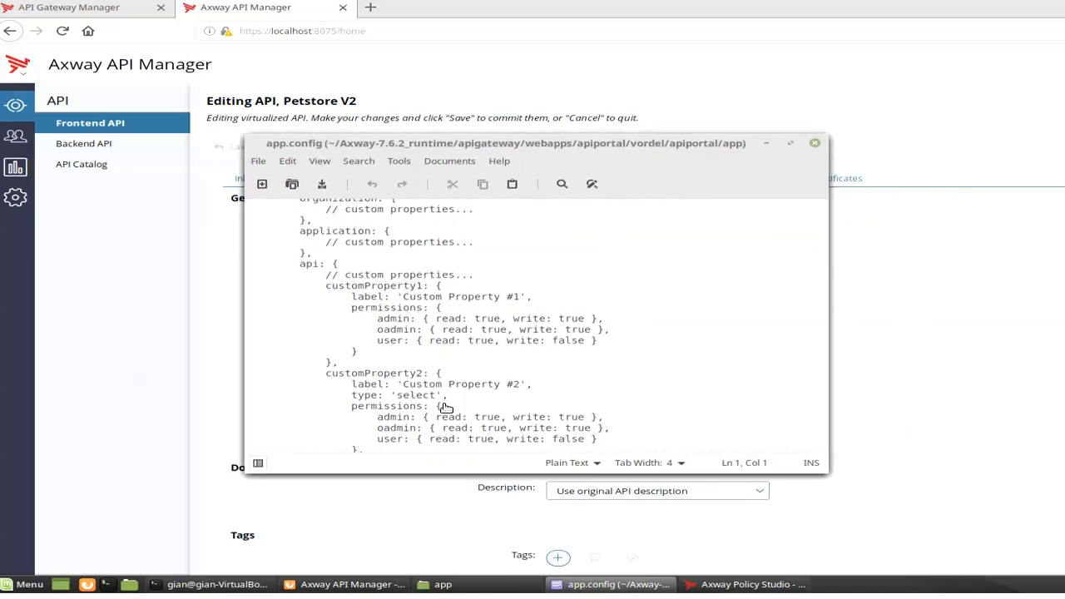
mouse_move(379, 593)
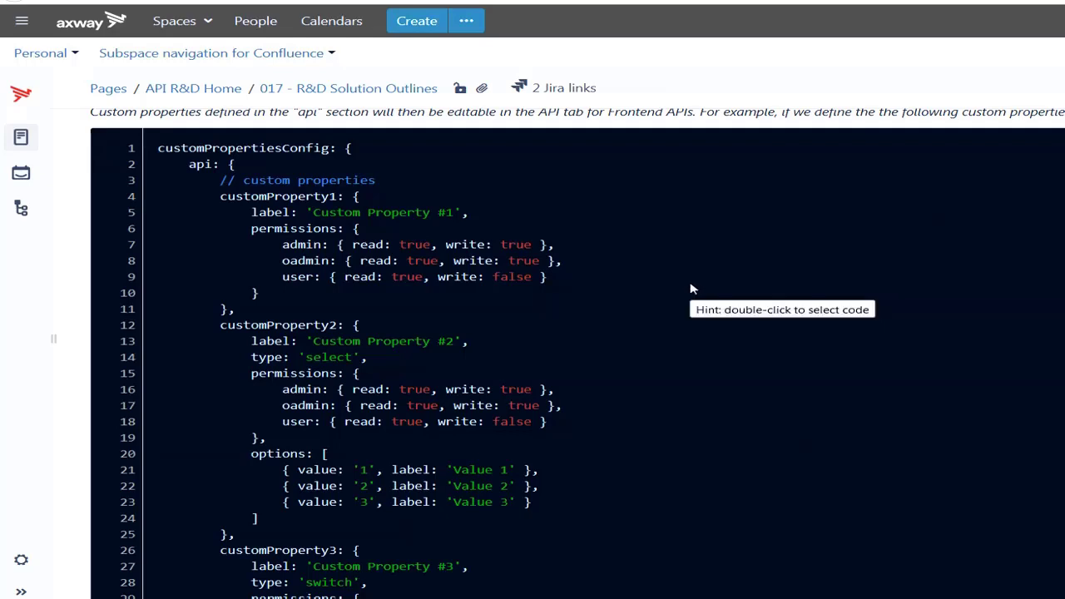
scroll(691, 288, down, 2)
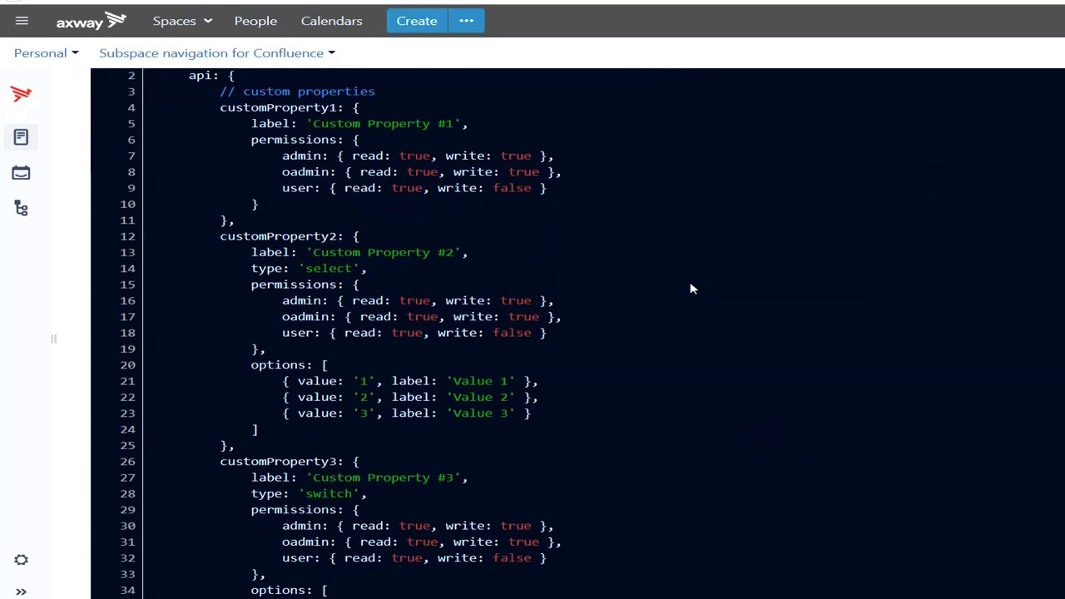
scroll(690, 289, up, 2)
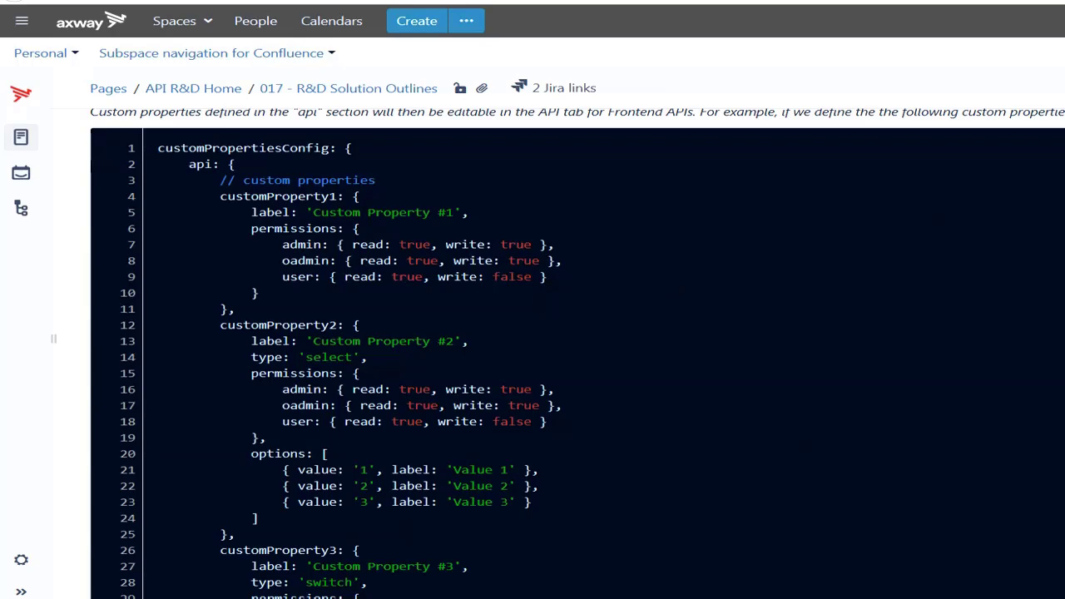
mouse_move(564, 499)
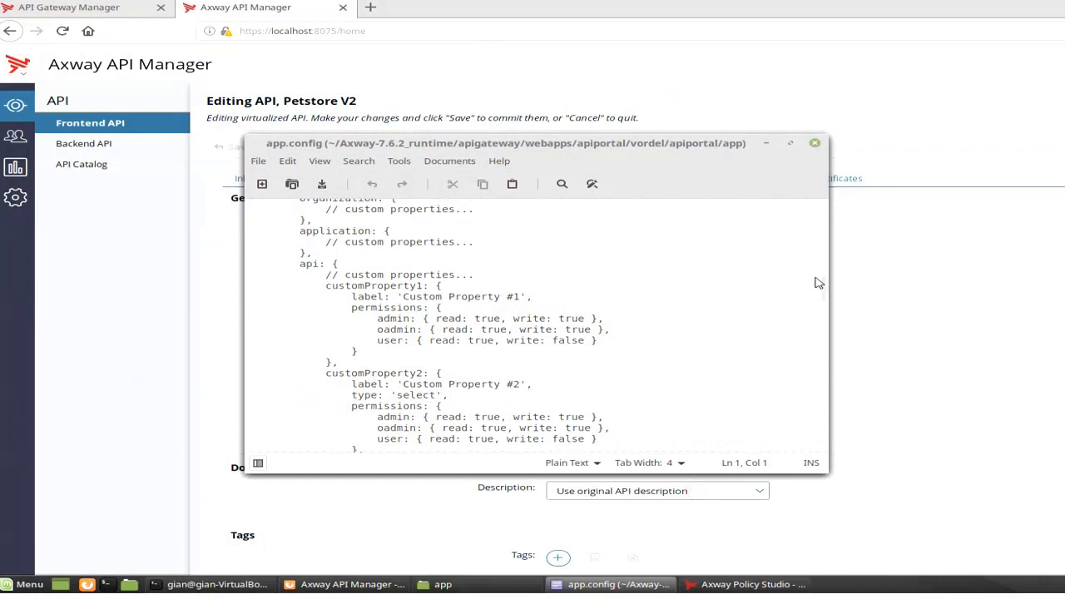
- Return to API Manager and review Petstore V2's additional attributes, including the available options of Custom Property #2
click(888, 271)
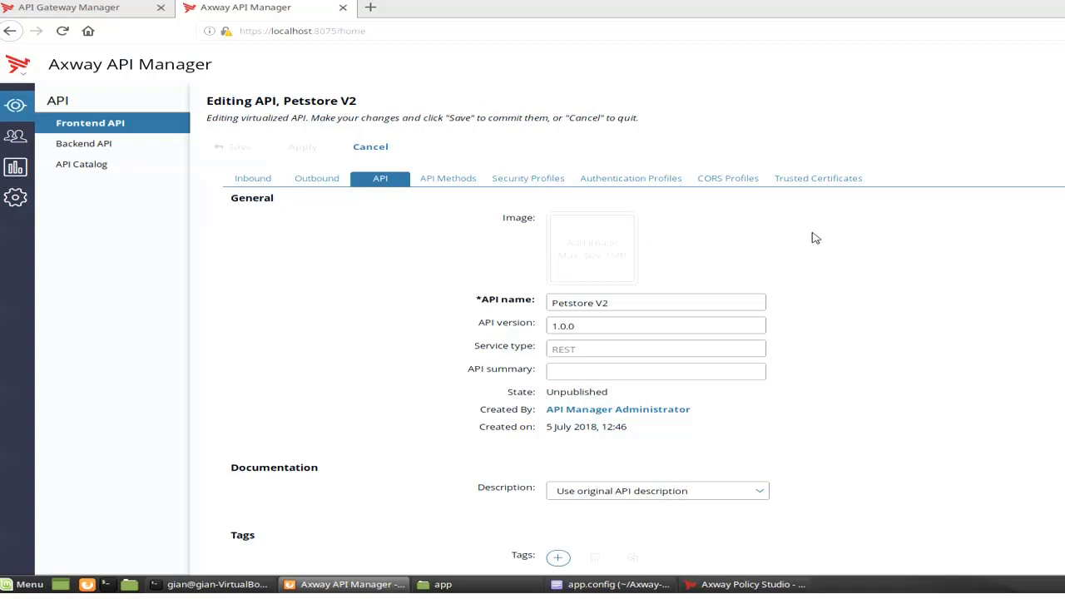
scroll(822, 236, down, 4)
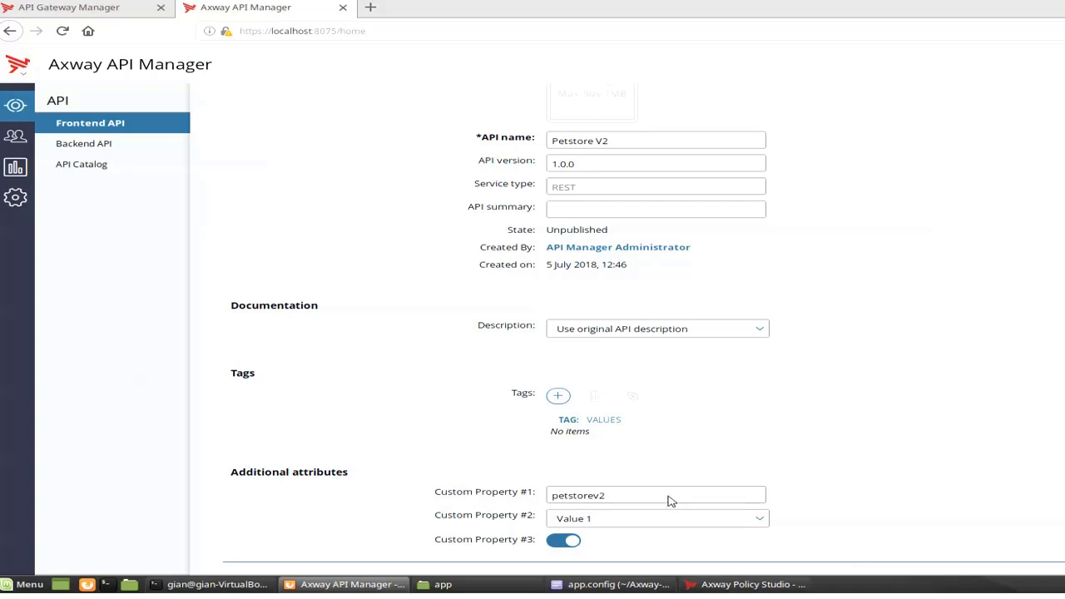
click(633, 526)
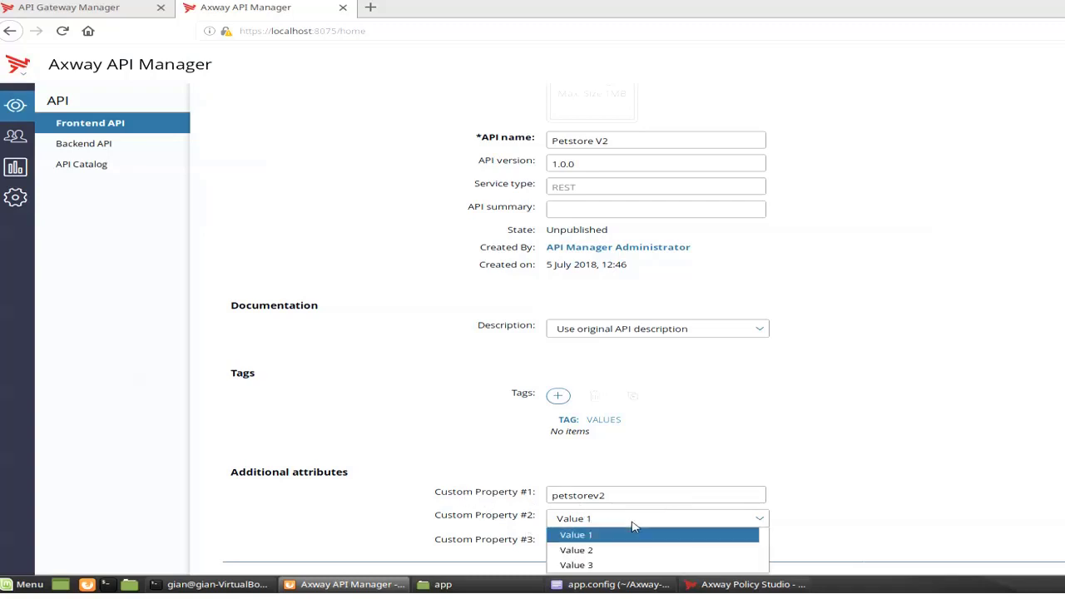
click(632, 527)
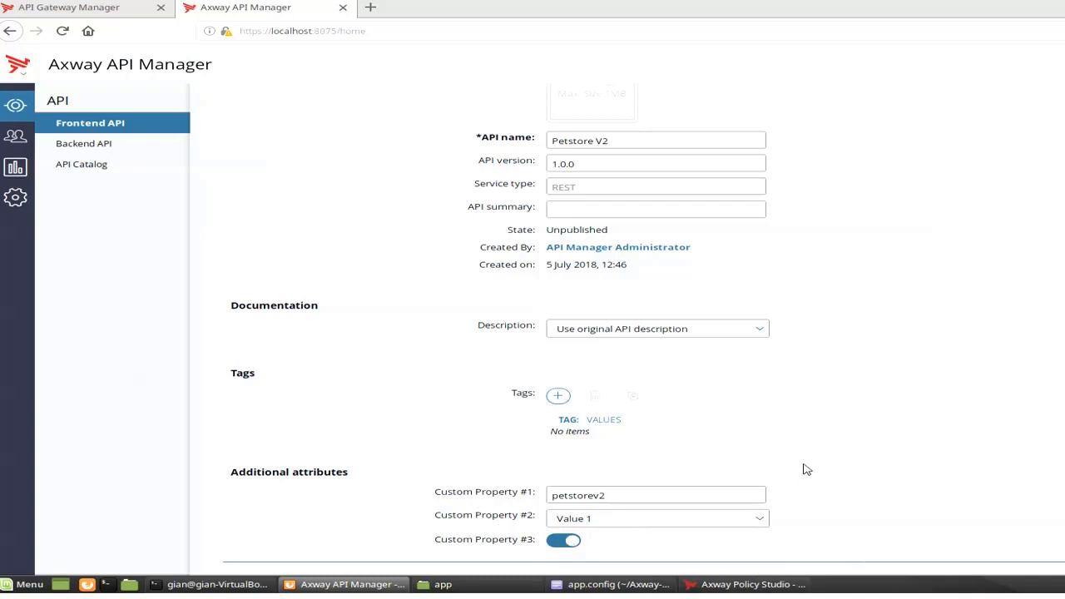
scroll(806, 469, up, 4)
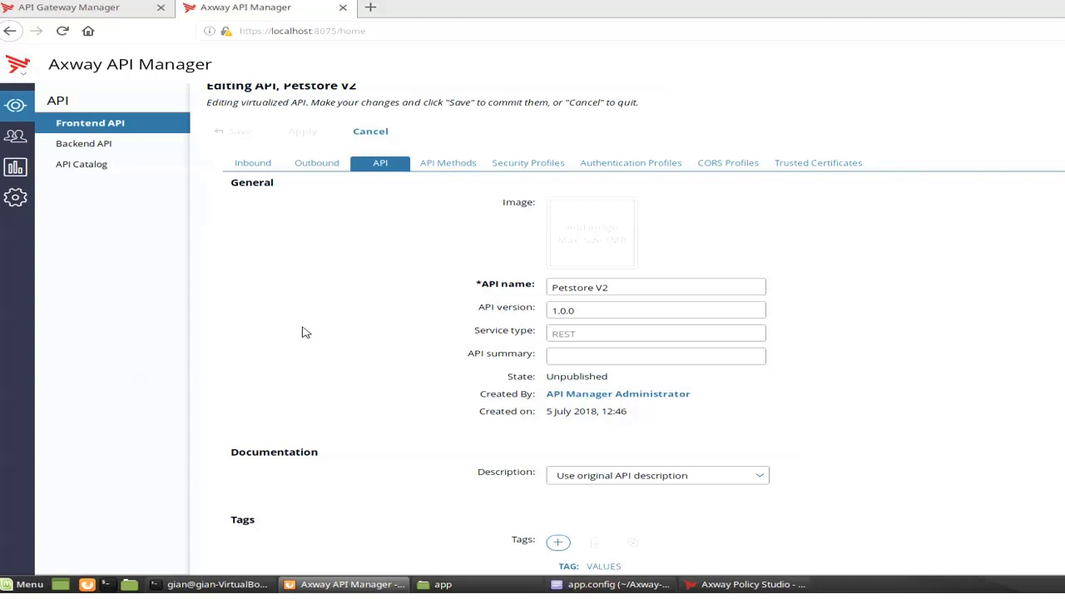
scroll(304, 333, up, 1)
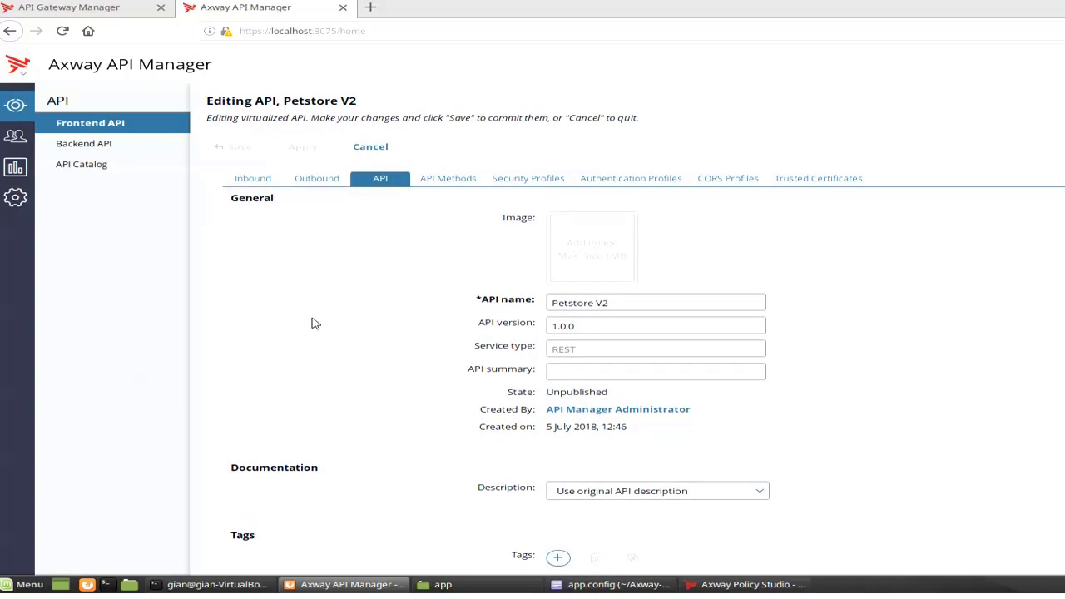
- Try the findPetsByStatus method of Petstore V2 with the status parameter set to "sold" and review the response
click(448, 179)
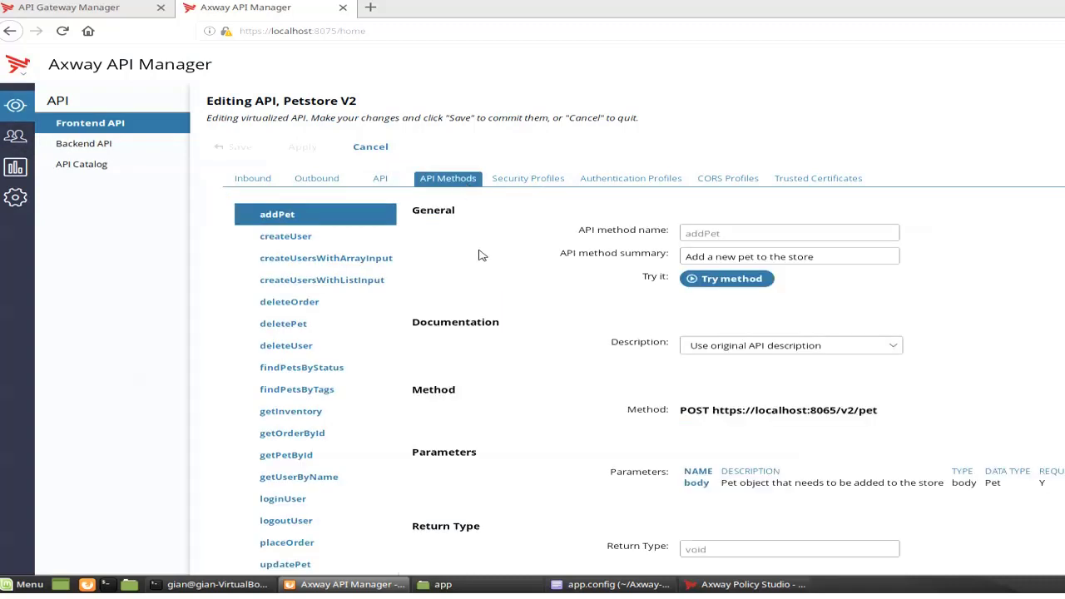
click(305, 370)
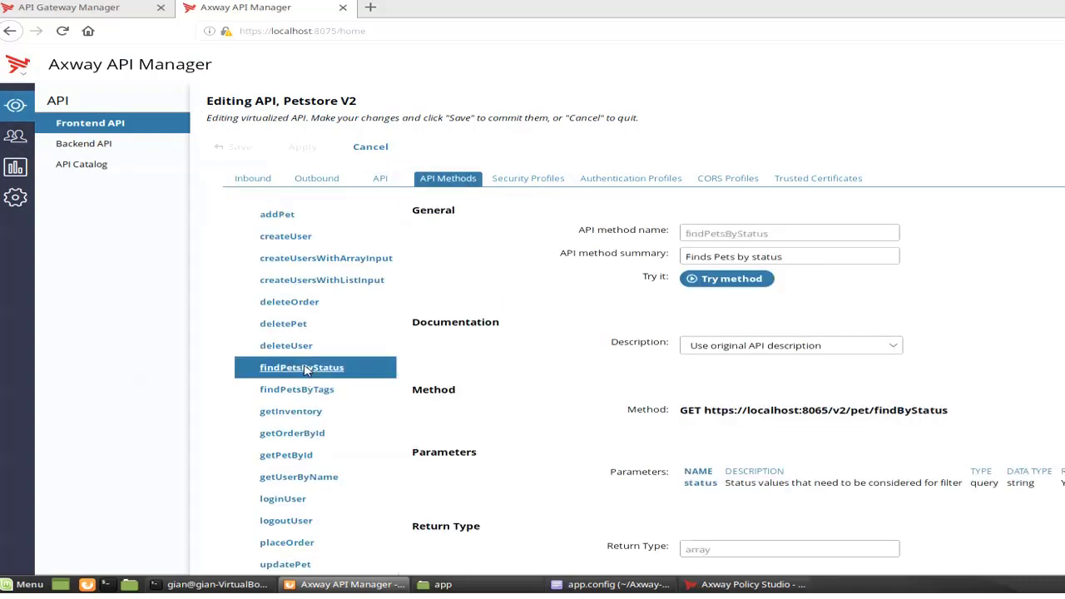
click(715, 280)
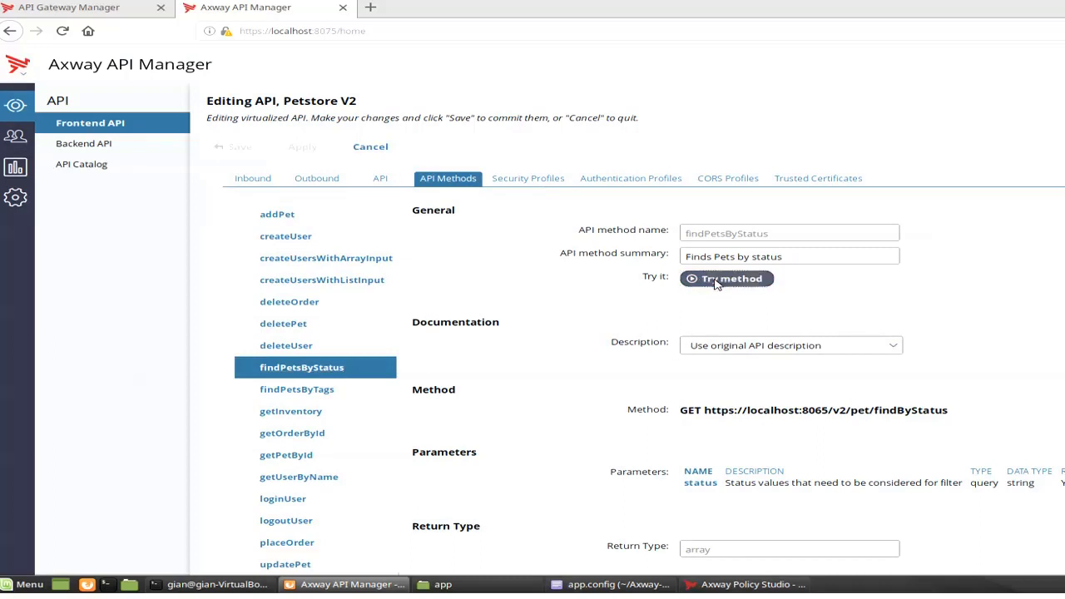
click(670, 391)
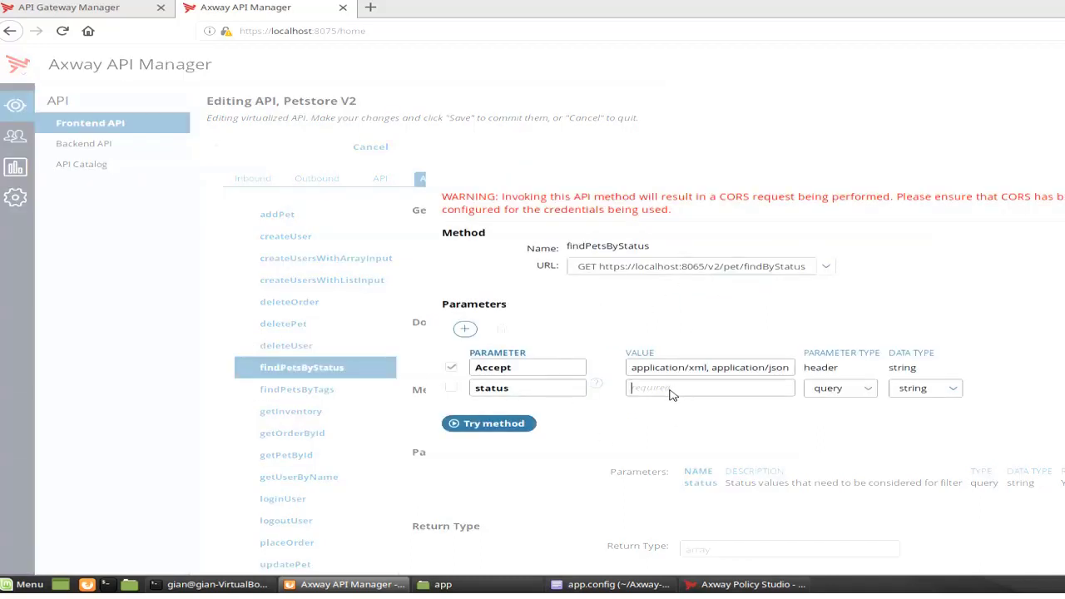
text(sold)
click(511, 424)
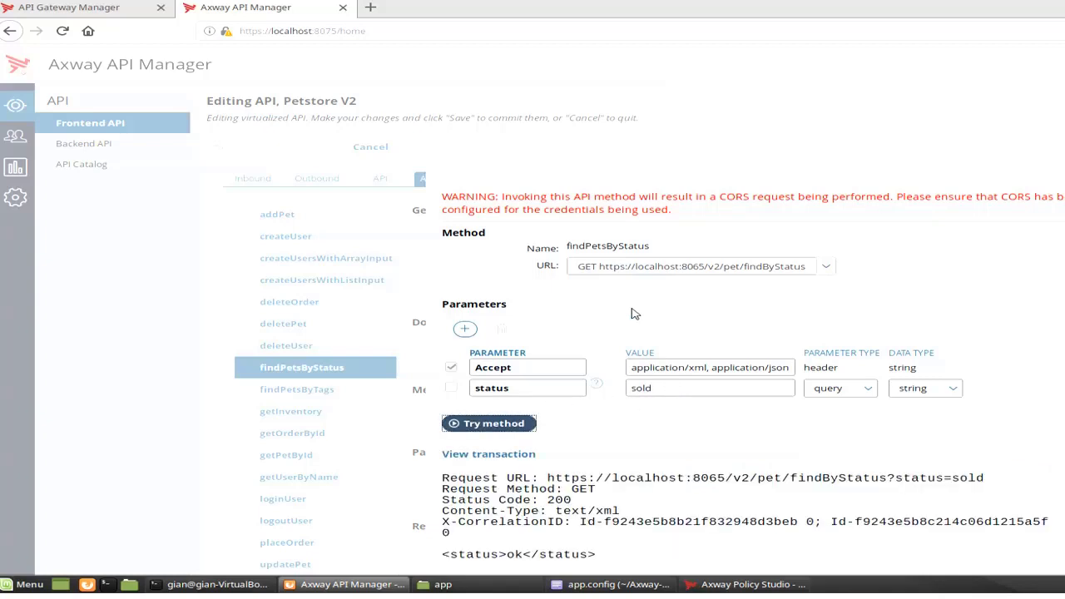
scroll(631, 313, down, 3)
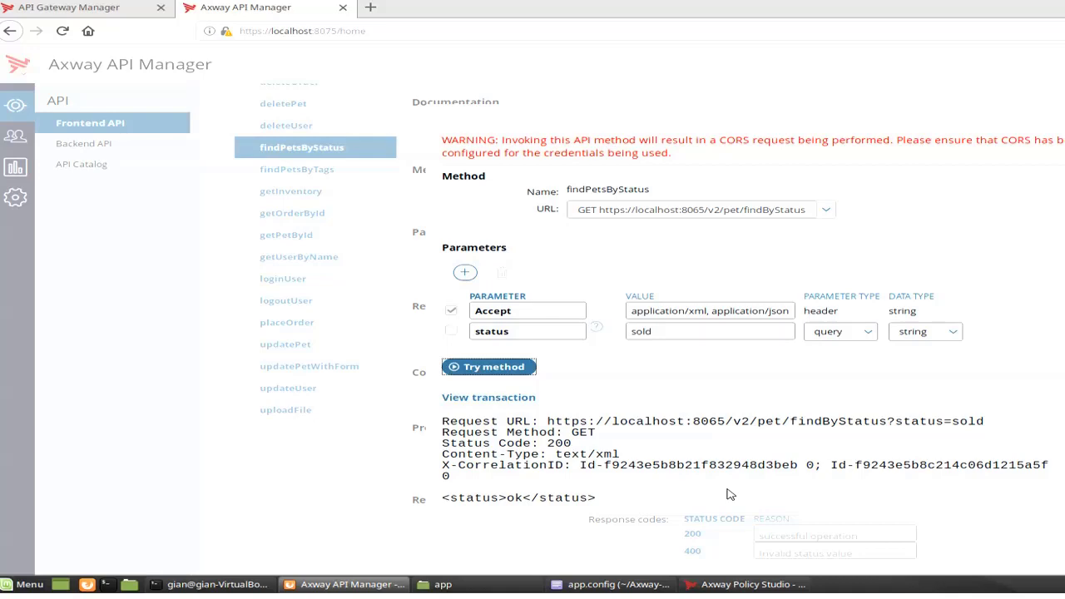
- Switch to API Gateway Manager and open the latest passed /v2/pet/findByStatus transaction from the dashboard's traffic chart
click(89, 10)
click(16, 106)
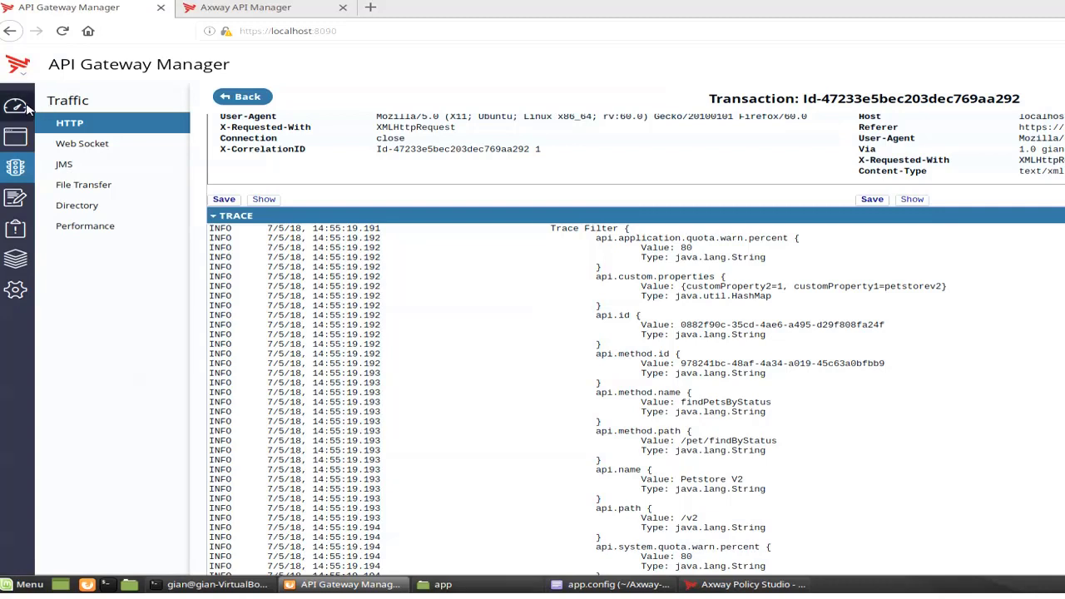
mouse_move(768, 177)
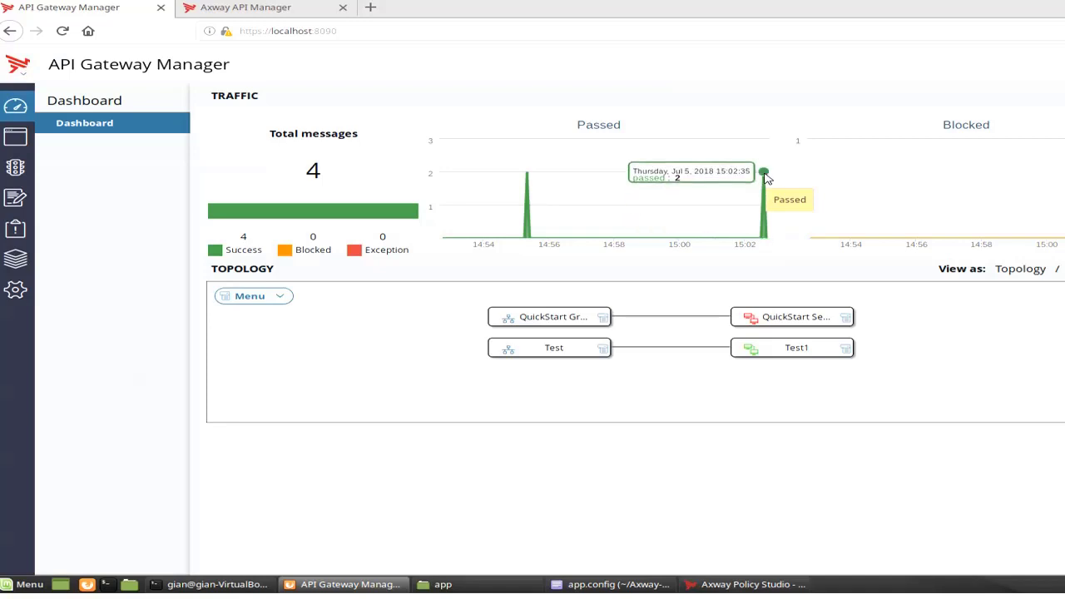
click(767, 178)
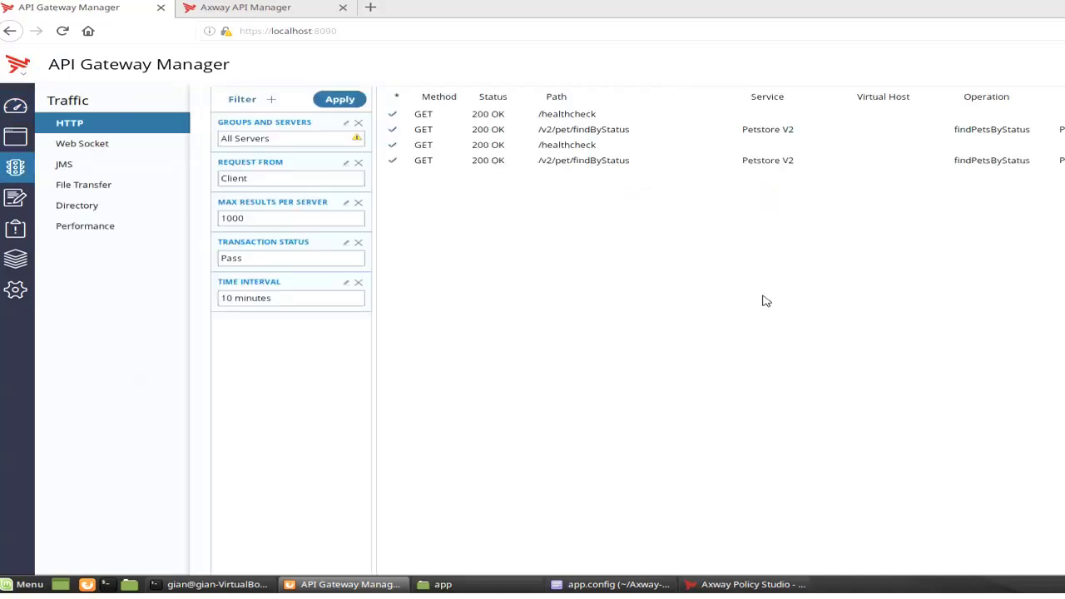
click(572, 131)
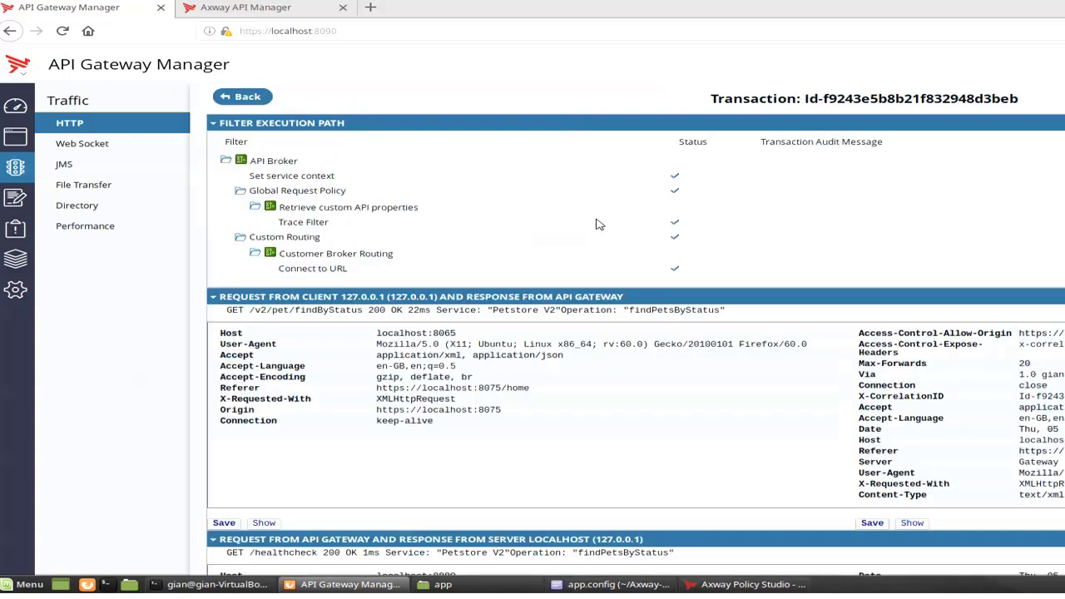
- Find the api.custom.properties entry in the transaction's trace and highlight its lines
scroll(596, 224, down, 10)
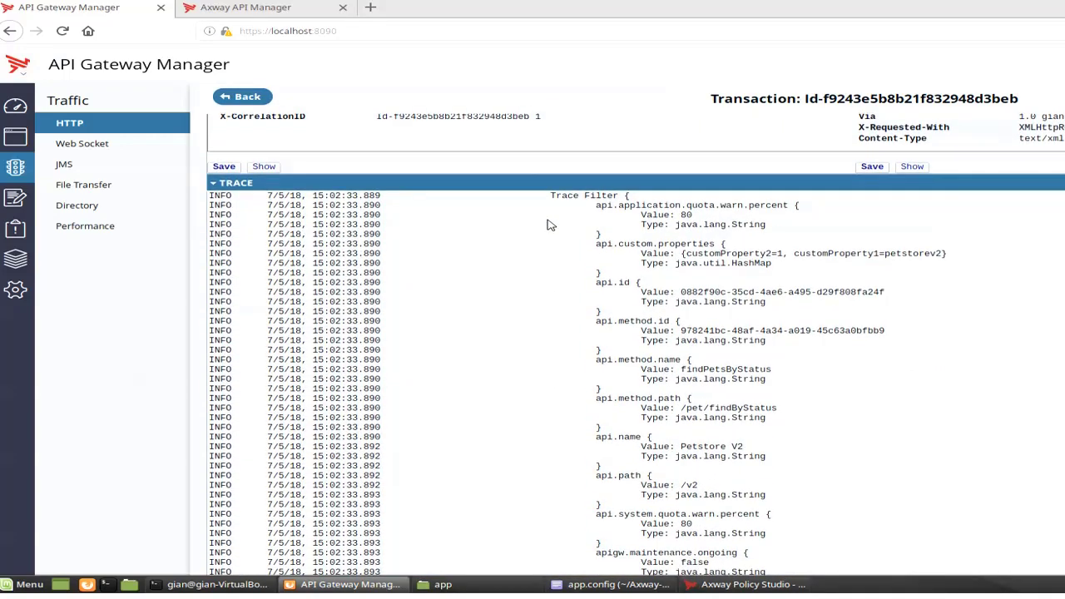
scroll(541, 241, down, 2)
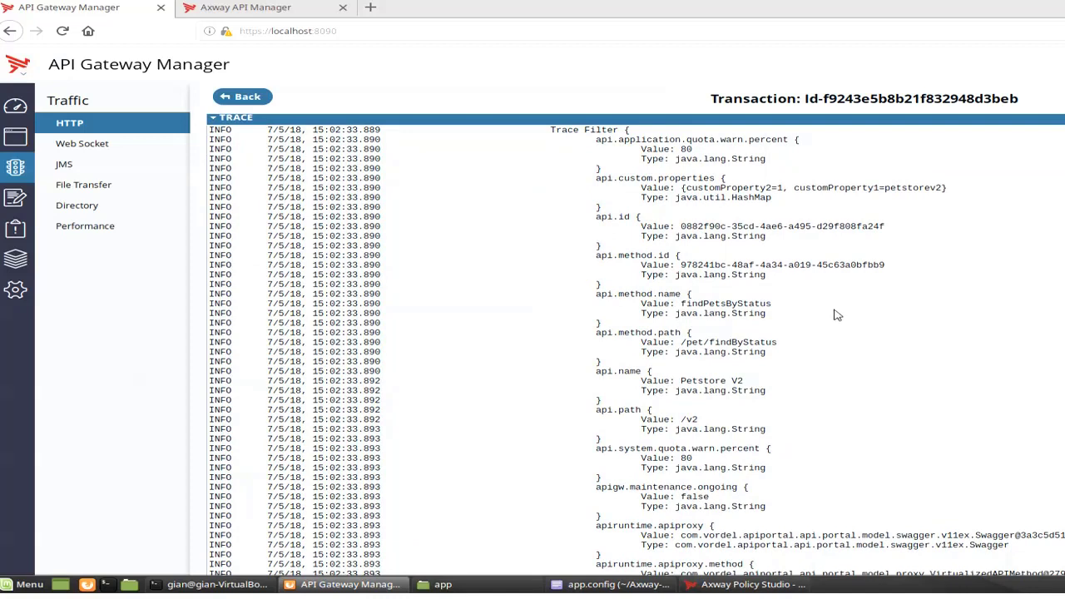
mouse_move(794, 204)
mouse_down()
mouse_move(636, 204)
mouse_move(582, 182)
mouse_up()
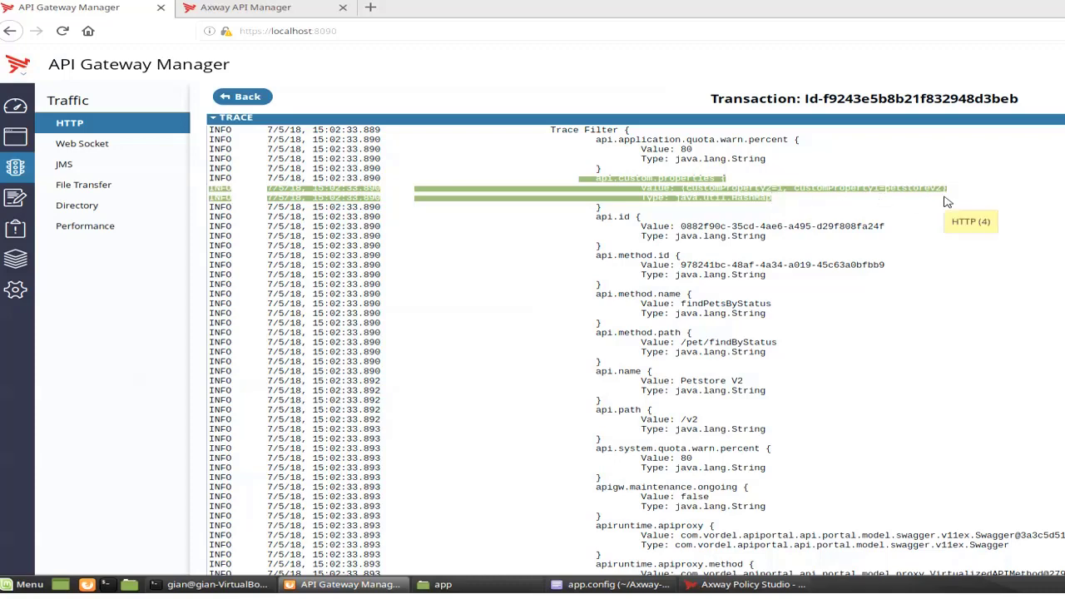
- Go back to API Manager and review the general API settings of Petstore V2 again
click(235, 12)
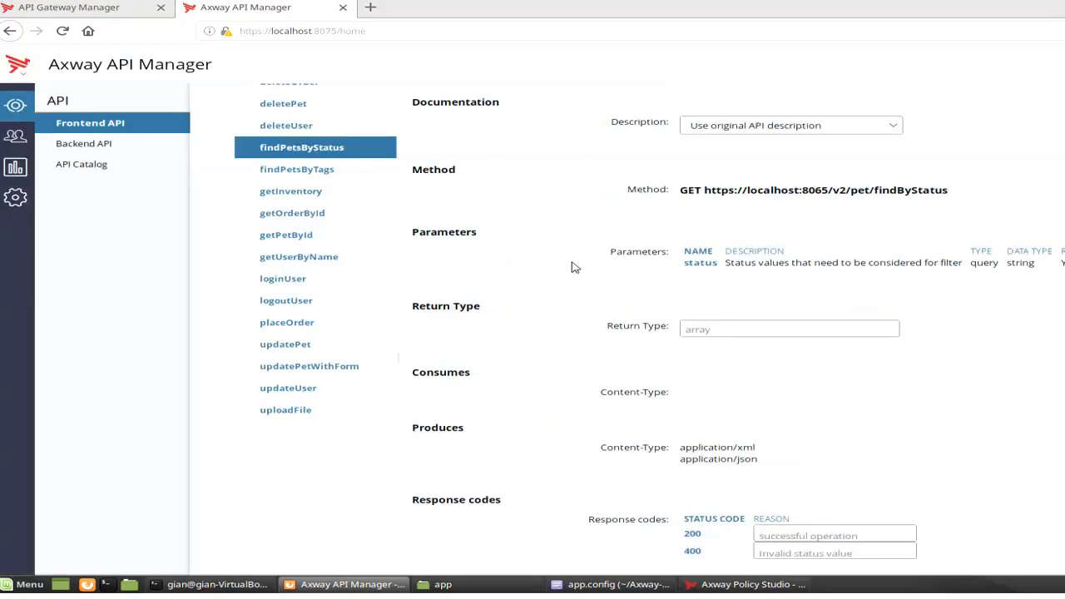
scroll(561, 256, up, 5)
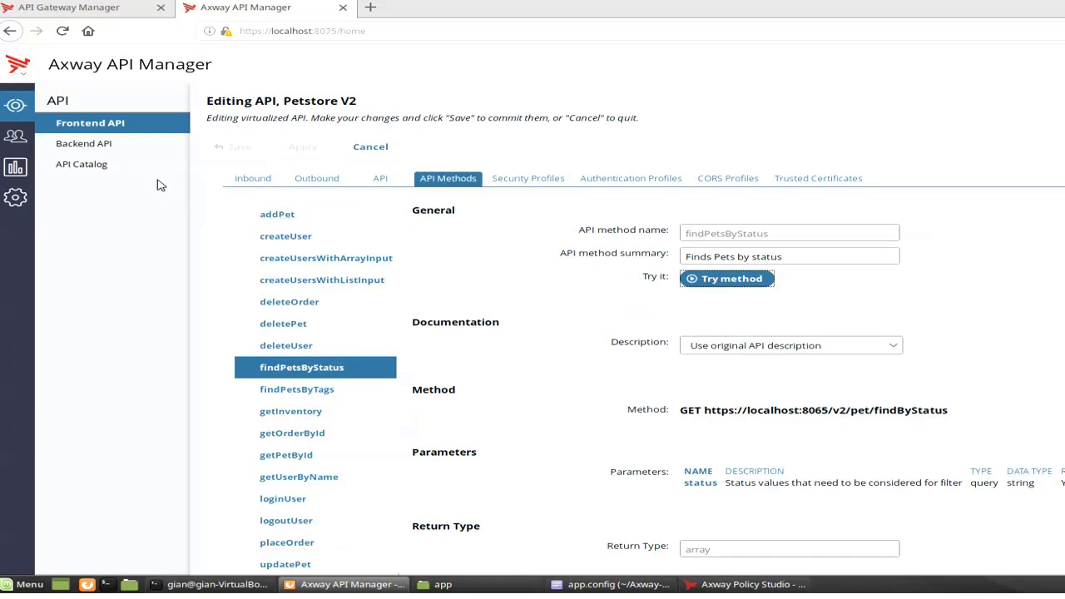
click(380, 179)
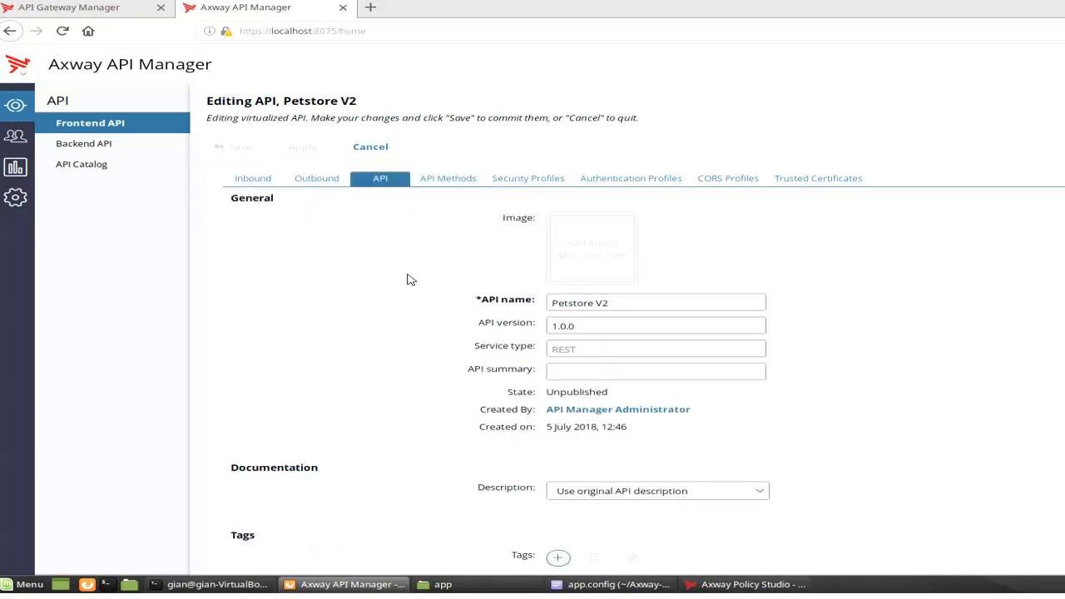
scroll(408, 281, down, 3)
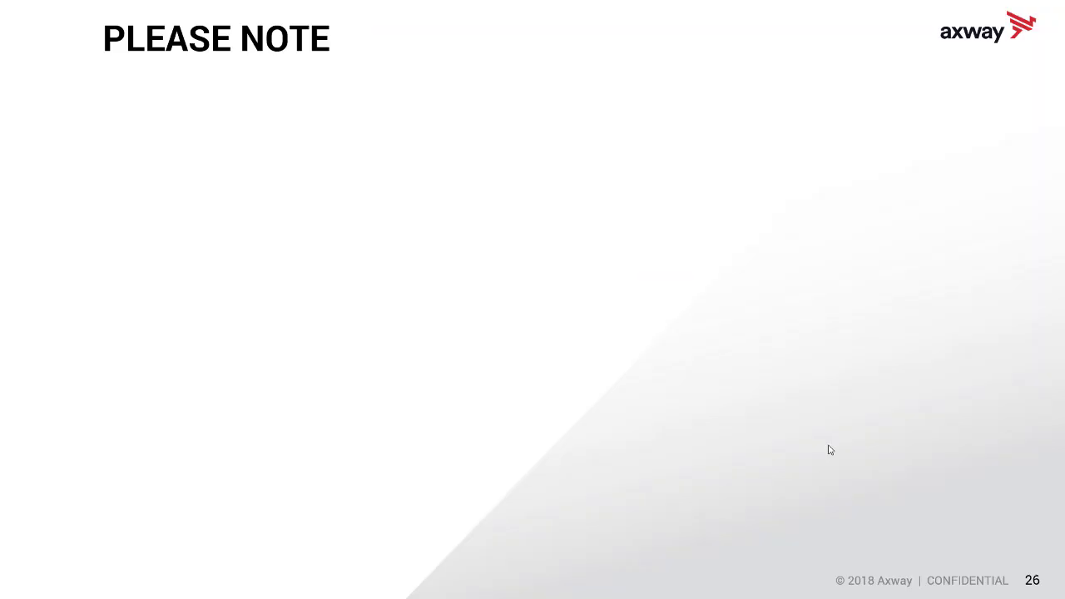
click(1053, 438)
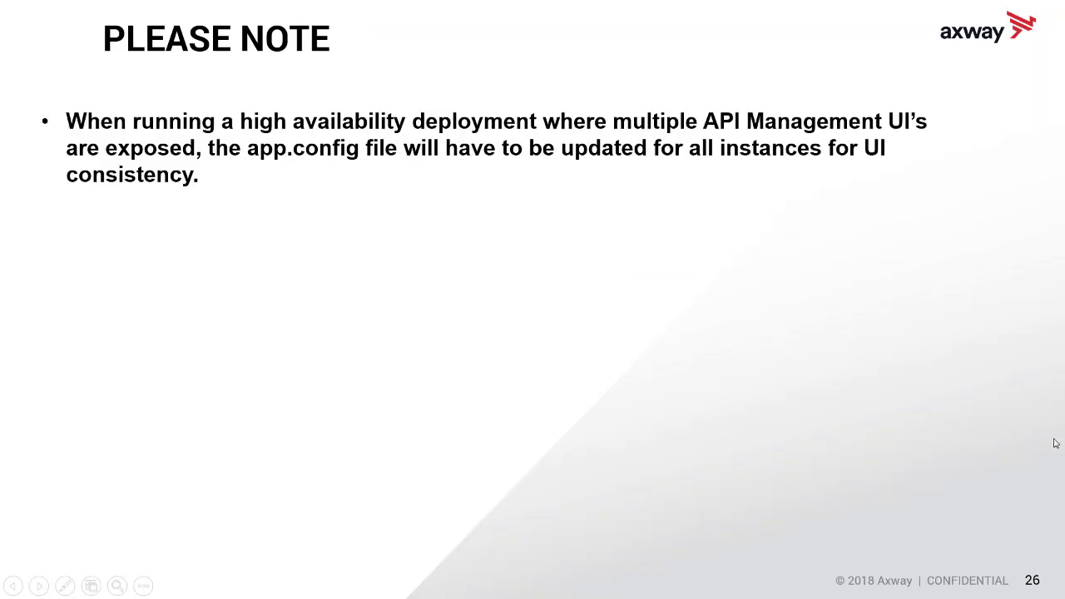